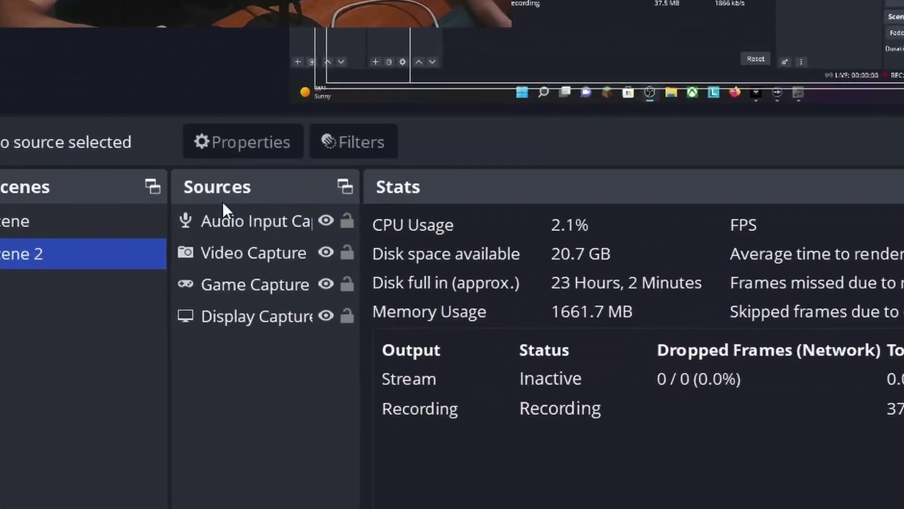
Select the Audio Input, Video, Game and Display Capture sources in turn, then clear the selection
{"action": "left_click", "coordinate": [117, 297]}
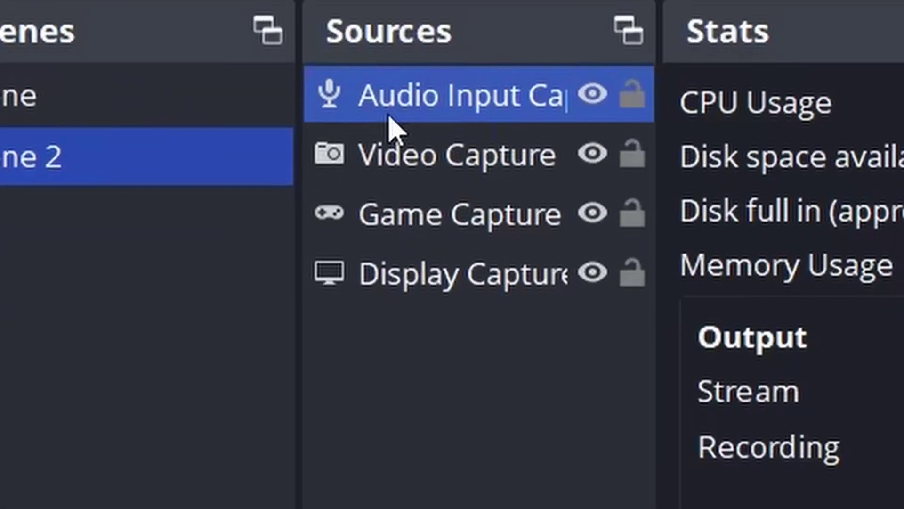
{"action": "left_click", "coordinate": [389, 178]}
{"action": "left_click", "coordinate": [397, 216]}
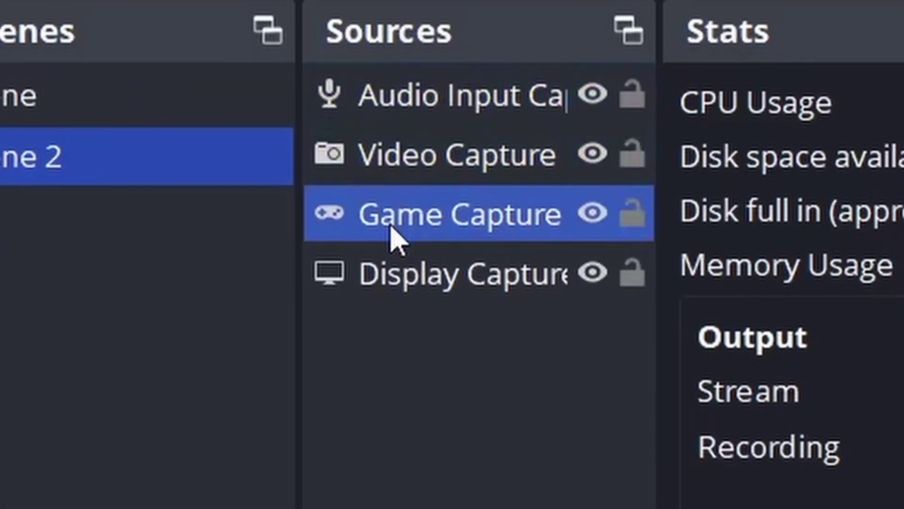
{"action": "left_click", "coordinate": [408, 294]}
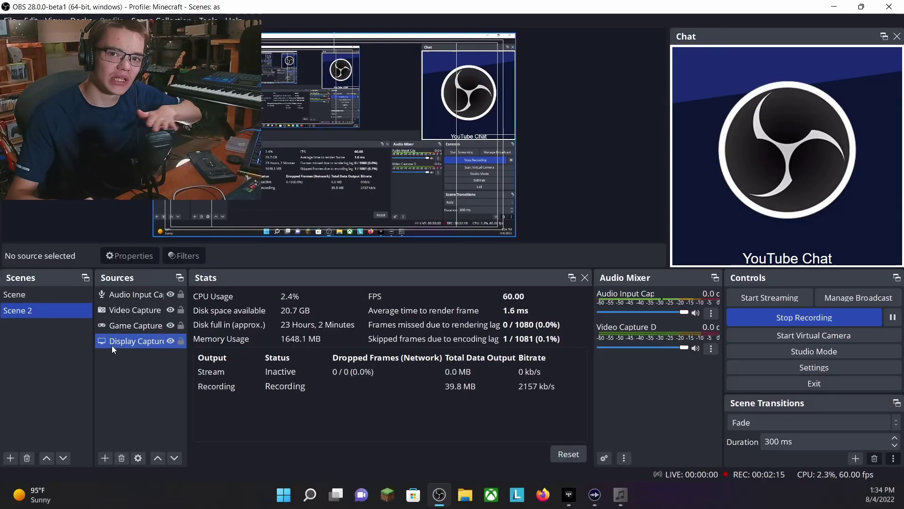
{"action": "left_click", "coordinate": [117, 353]}
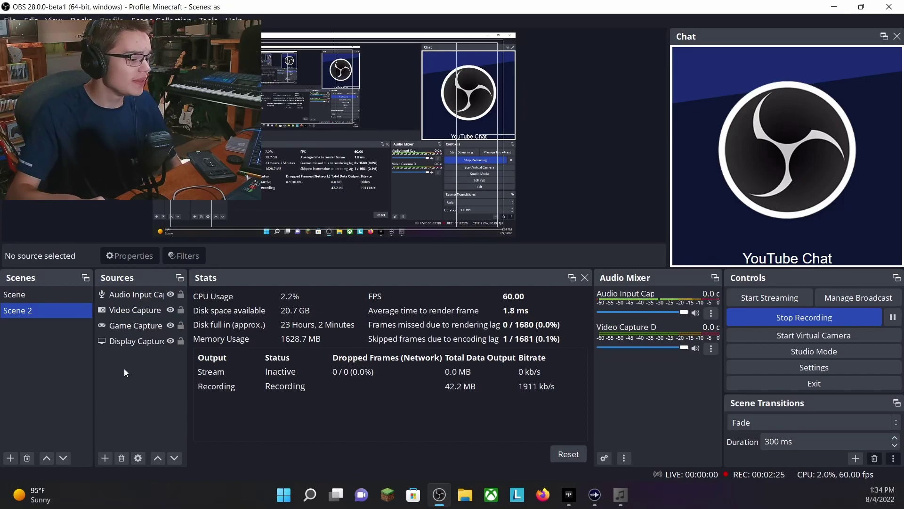
Add an application audio capture named Tidal for [TIDAL.exe]: TIDAL, matching by same executable
{"action": "right_click", "coordinate": [138, 368]}
{"action": "mouse_move", "coordinate": [193, 379]}
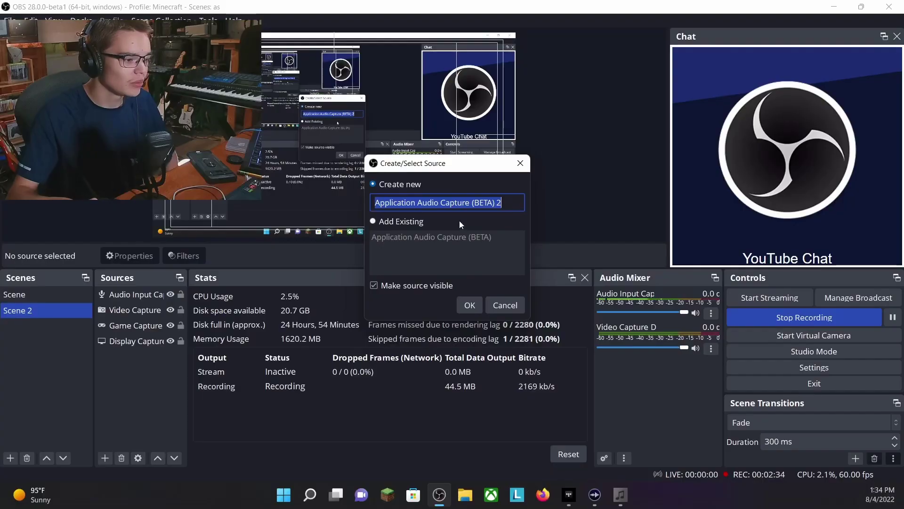
{"action": "type", "text": "Tidal"}
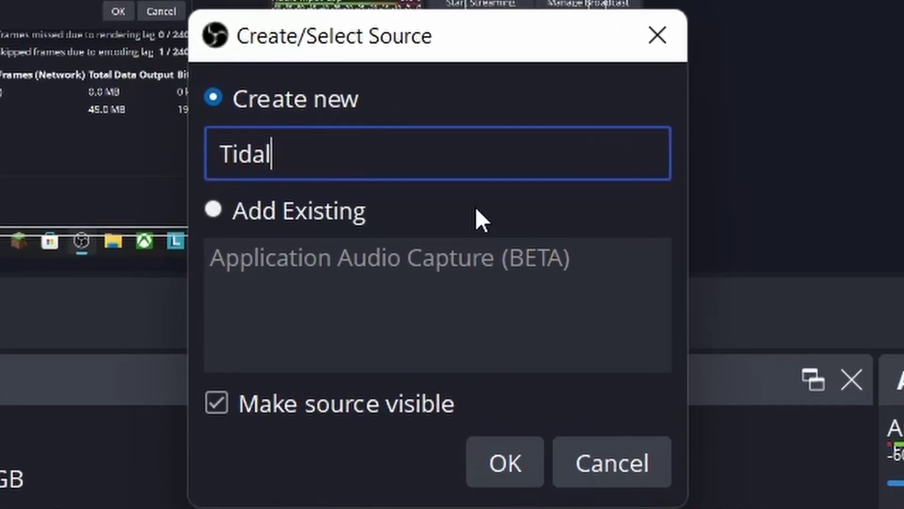
{"action": "key", "text": "Return"}
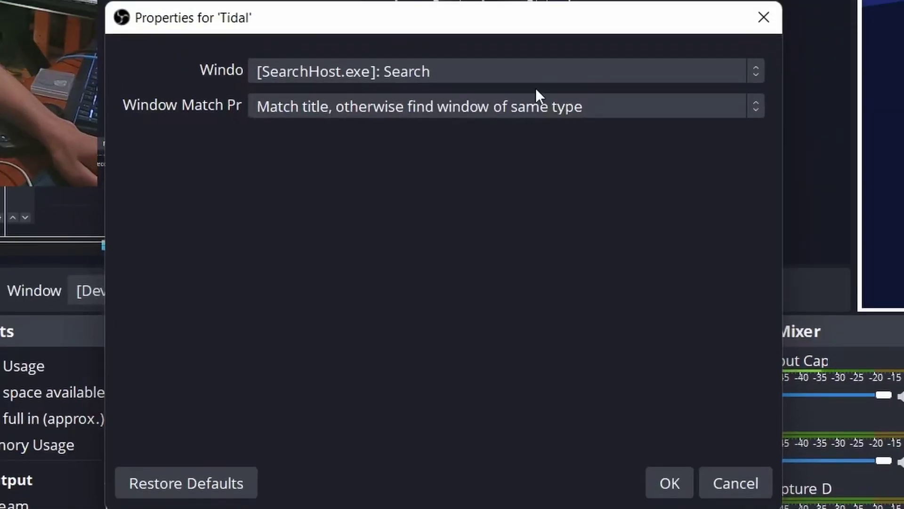
{"action": "left_click", "coordinate": [496, 70]}
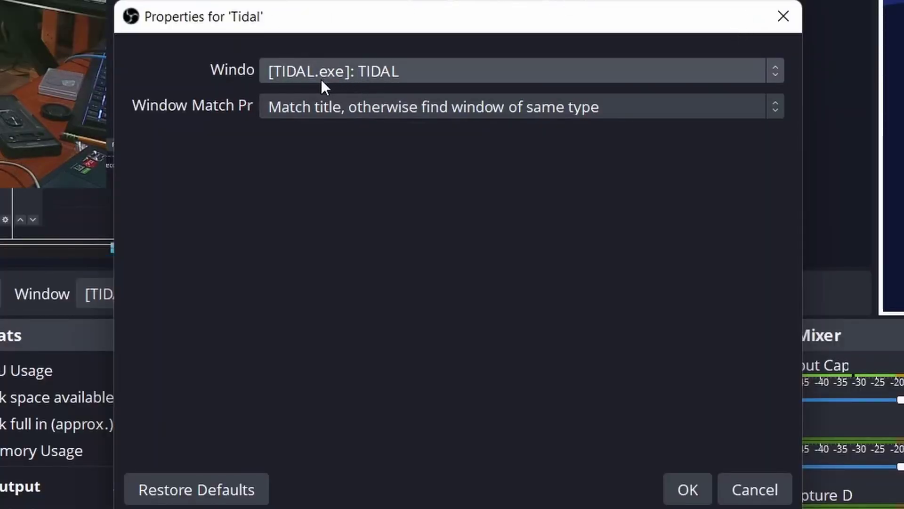
{"action": "left_click", "coordinate": [369, 111]}
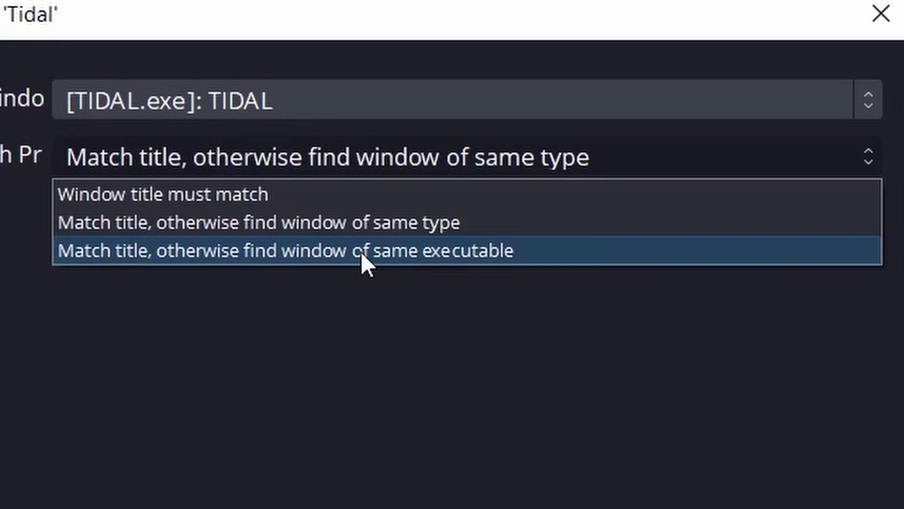
{"action": "left_click", "coordinate": [361, 253]}
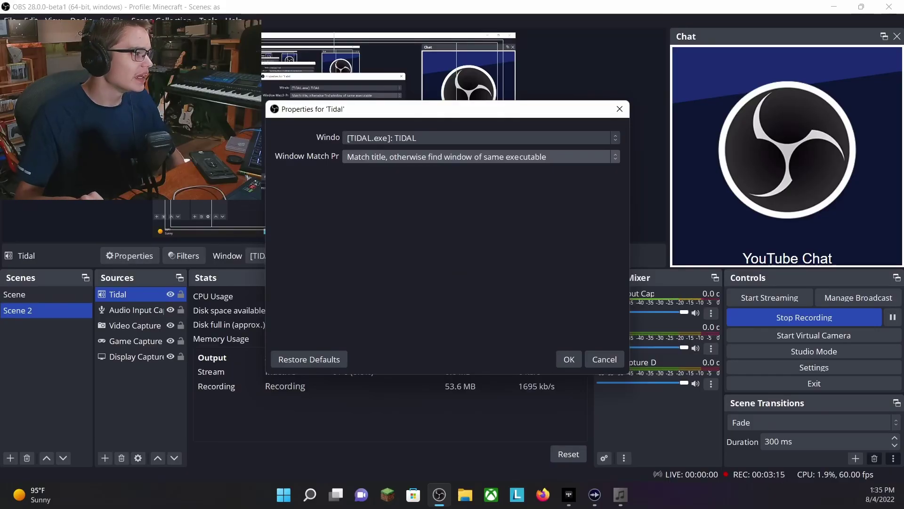
{"action": "left_click", "coordinate": [569, 357]}
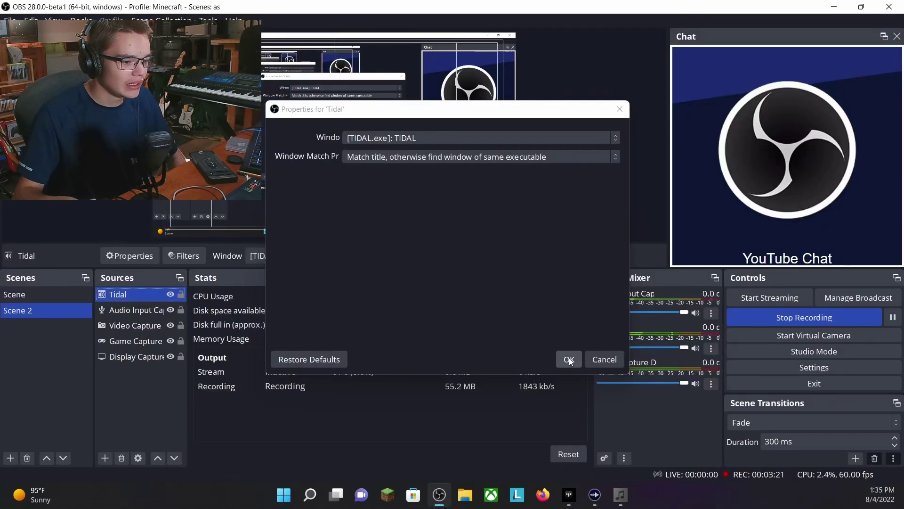
Confirm the Tidal capture, reset the stats, and give Tidal a Limiter at -20.90 dB threshold
{"action": "left_click", "coordinate": [569, 358]}
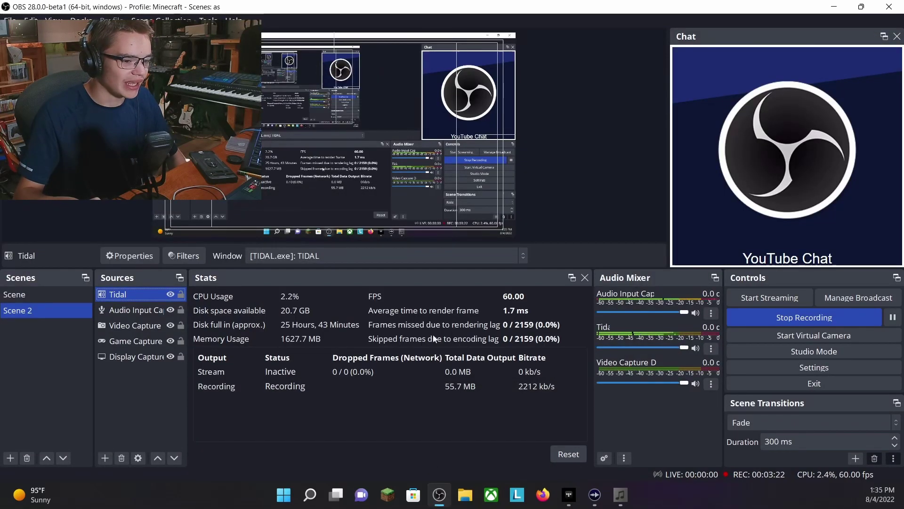
{"action": "left_click", "coordinate": [560, 458]}
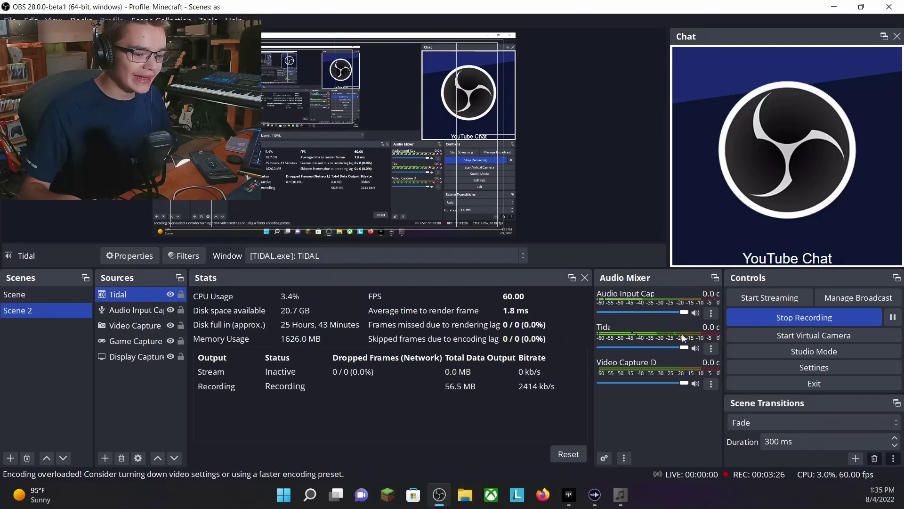
{"action": "right_click", "coordinate": [659, 335]}
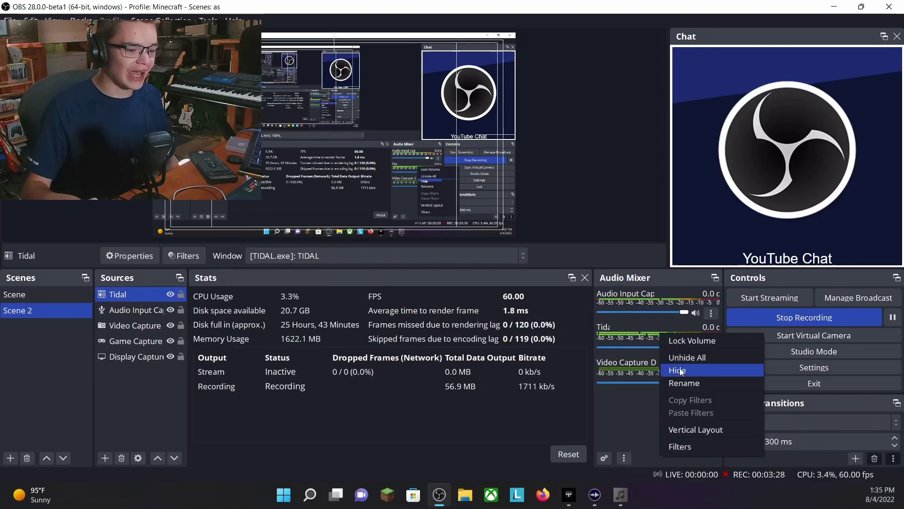
{"action": "left_click", "coordinate": [681, 445]}
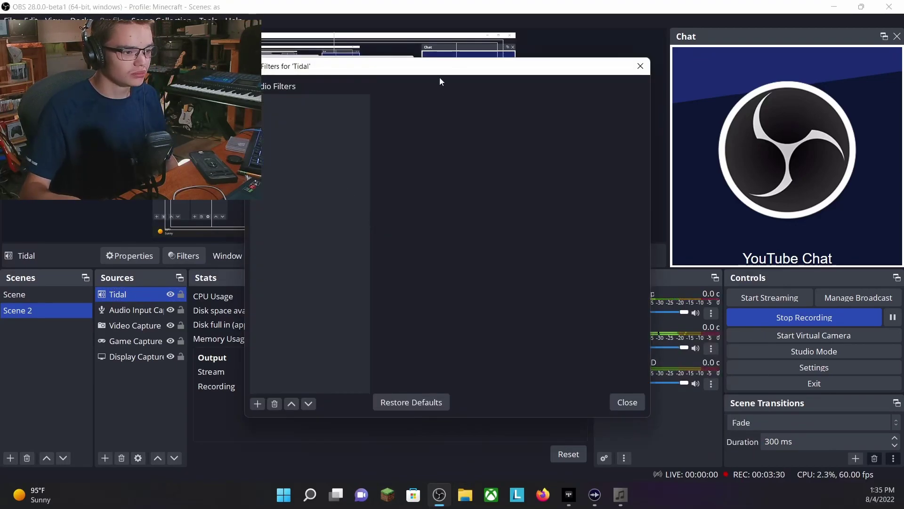
{"action": "right_click", "coordinate": [307, 132]}
{"action": "mouse_move", "coordinate": [337, 142]}
{"action": "left_click", "coordinate": [440, 189]}
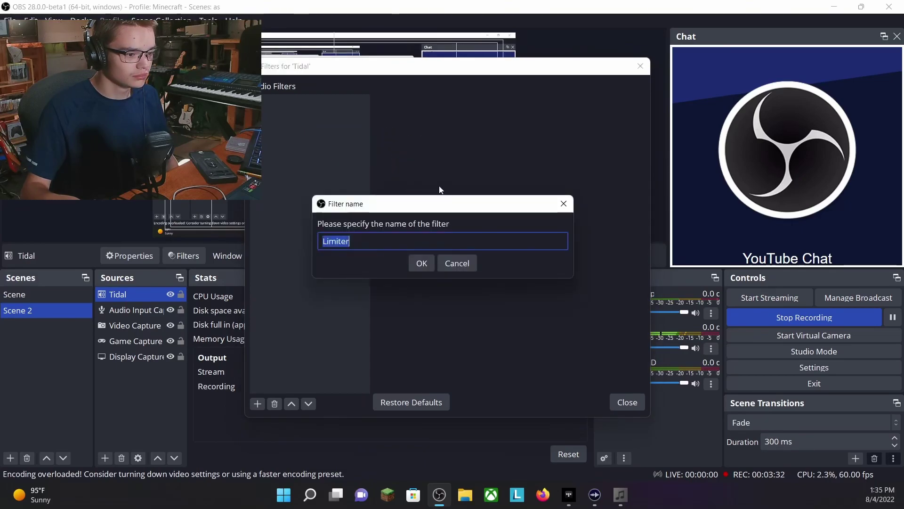
{"action": "left_click", "coordinate": [421, 266]}
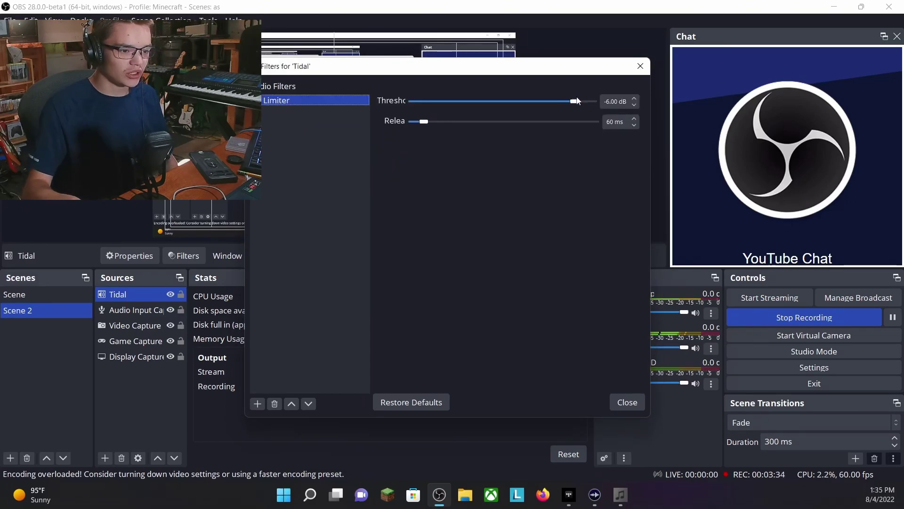
{"action": "left_click_drag", "start_coordinate": [577, 101], "coordinate": [532, 111]}
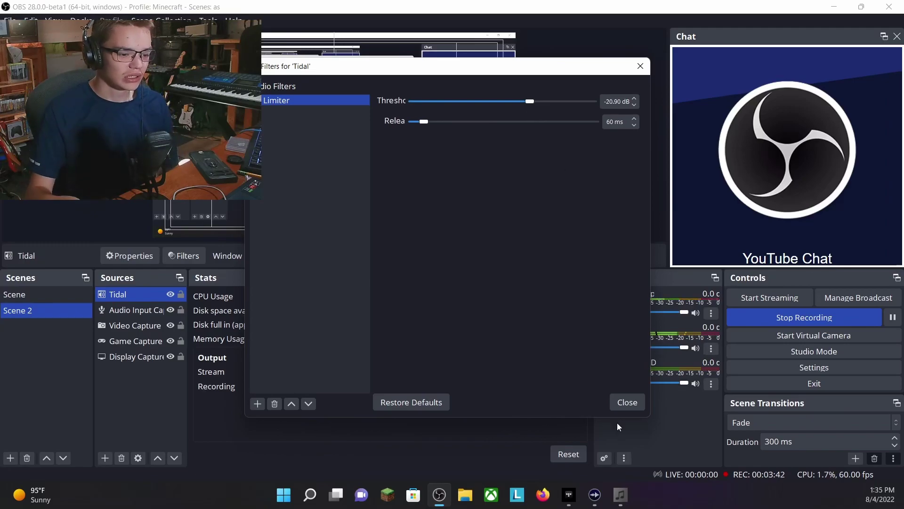
{"action": "left_click", "coordinate": [626, 402]}
Give Audio Input Capture a default Limiter filter with -6.00 dB threshold and 60 ms release
{"action": "left_click", "coordinate": [711, 312]}
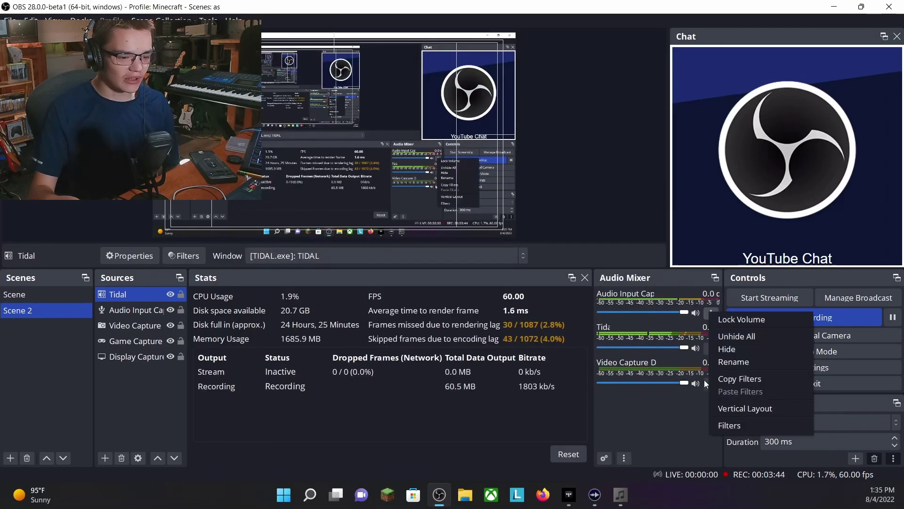
{"action": "left_click", "coordinate": [738, 425]}
{"action": "right_click", "coordinate": [326, 140]}
{"action": "mouse_move", "coordinate": [358, 142]}
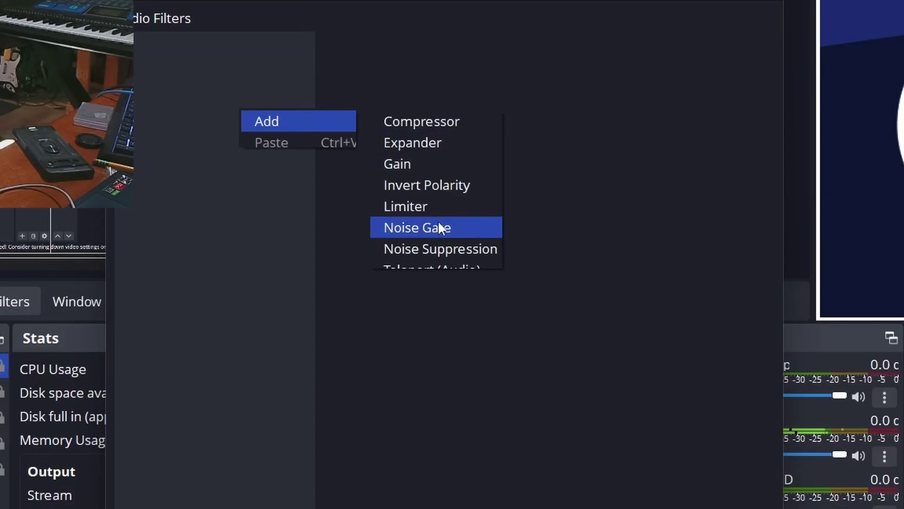
{"action": "left_click", "coordinate": [441, 207]}
{"action": "left_click", "coordinate": [390, 324]}
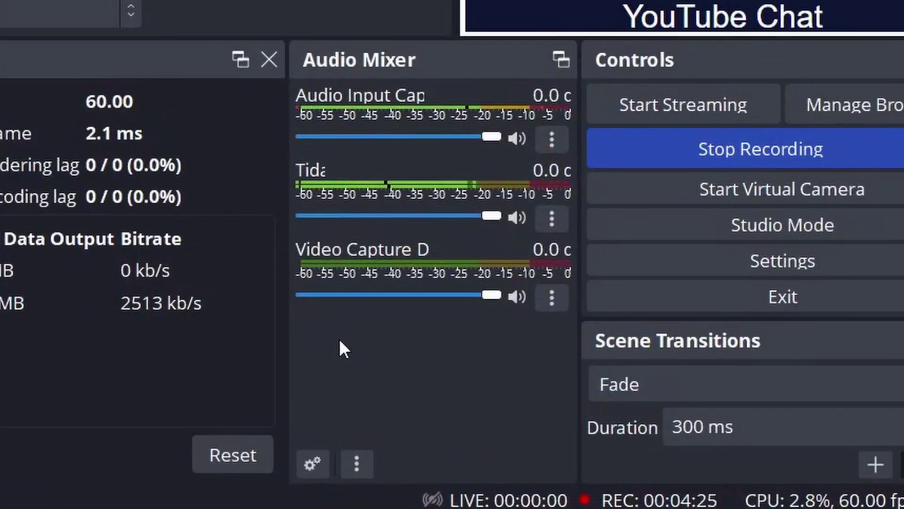
In Advanced Audio Properties, put Audio Input Capture on tracks 1 and 3 and Tidal on 2 and 3
{"action": "right_click", "coordinate": [349, 352]}
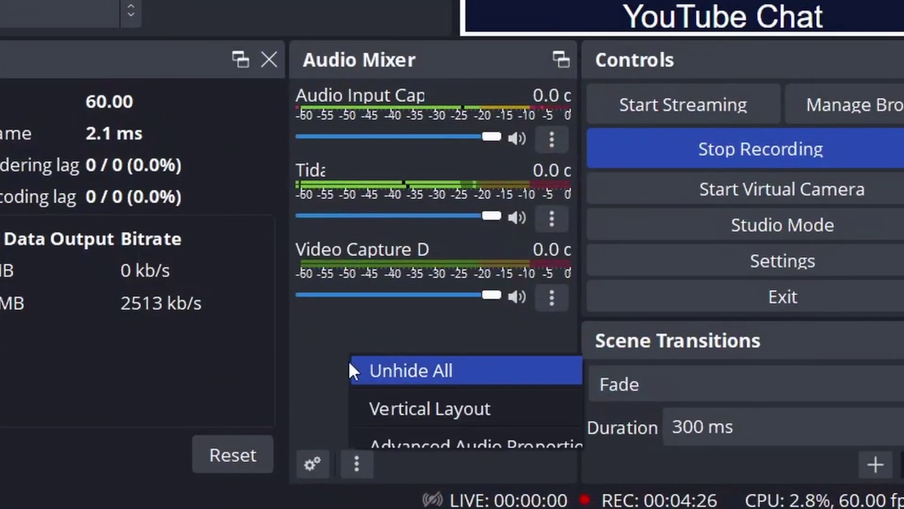
{"action": "left_click", "coordinate": [439, 438]}
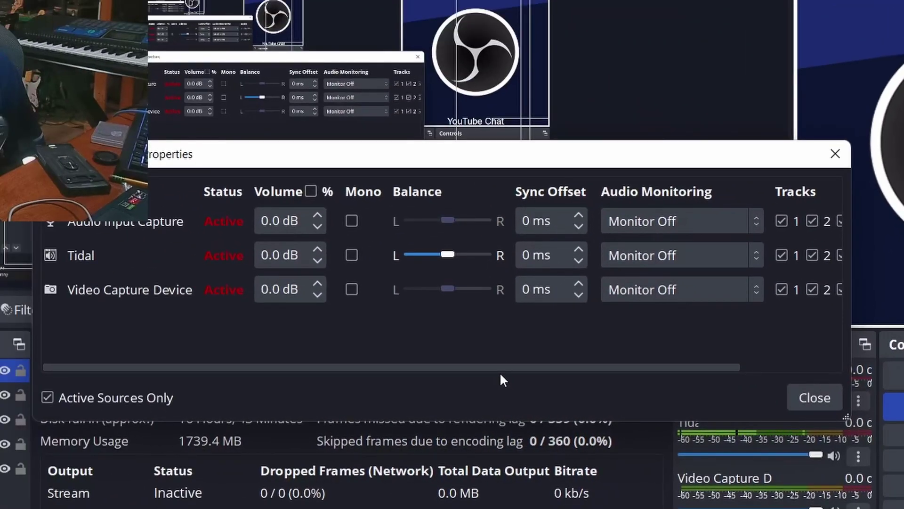
{"action": "left_click_drag", "start_coordinate": [559, 368], "coordinate": [660, 367]}
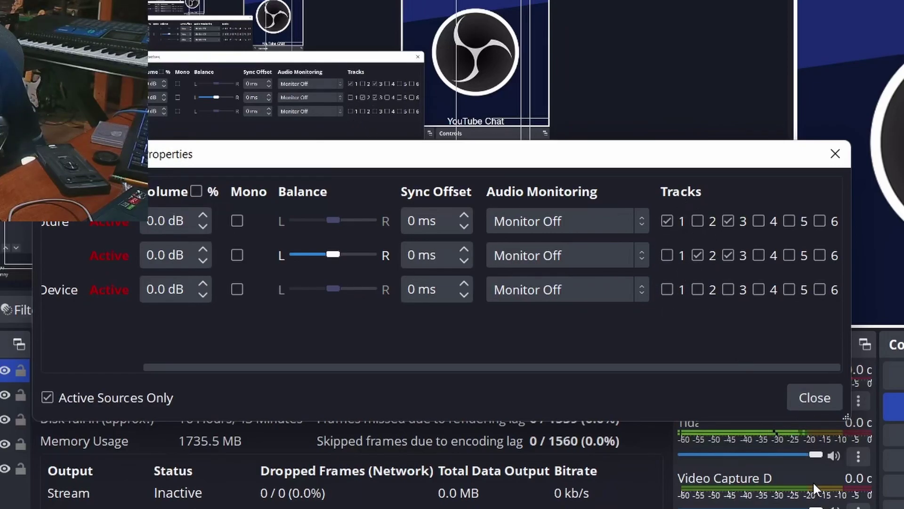
{"action": "left_click", "coordinate": [833, 398]}
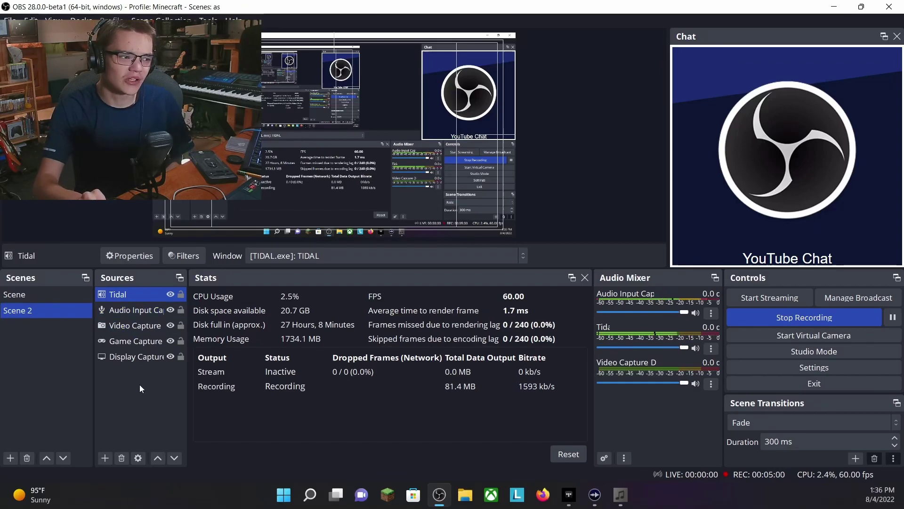
Create an application audio capture source named OBS without choosing a window
{"action": "left_click", "coordinate": [154, 363], "text": "ctrl"}
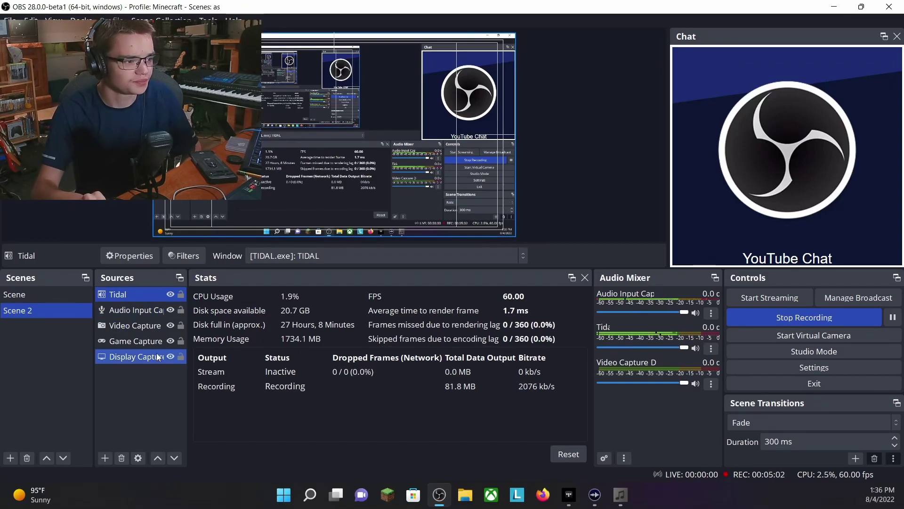
{"action": "left_click", "coordinate": [158, 357], "text": "ctrl"}
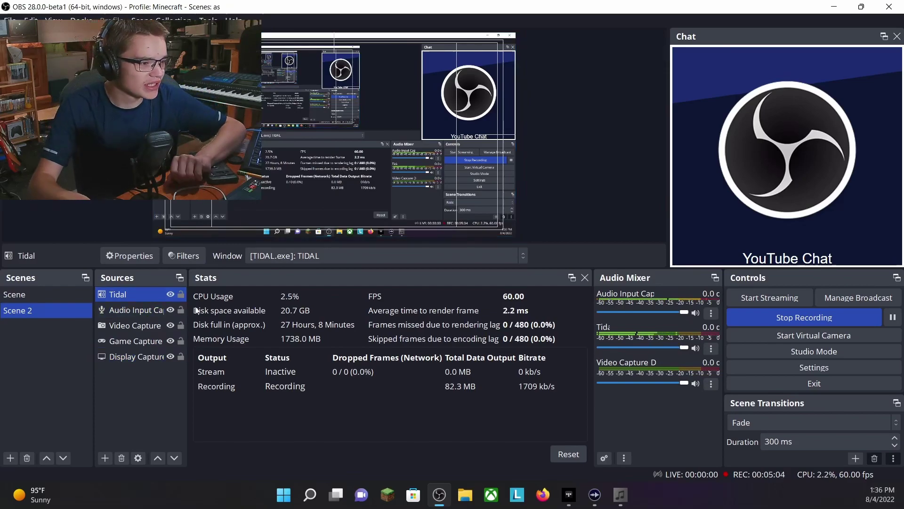
{"action": "right_click", "coordinate": [149, 391]}
{"action": "mouse_move", "coordinate": [179, 398]}
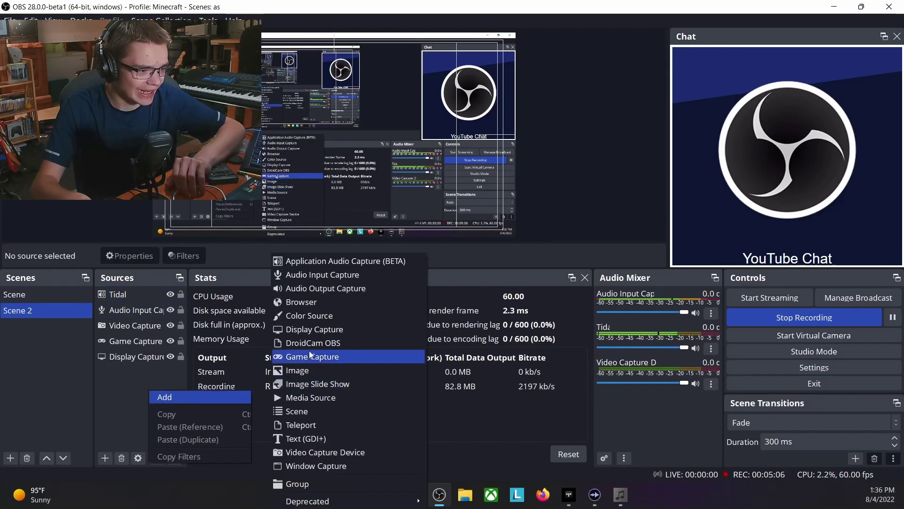
{"action": "left_click", "coordinate": [327, 261]}
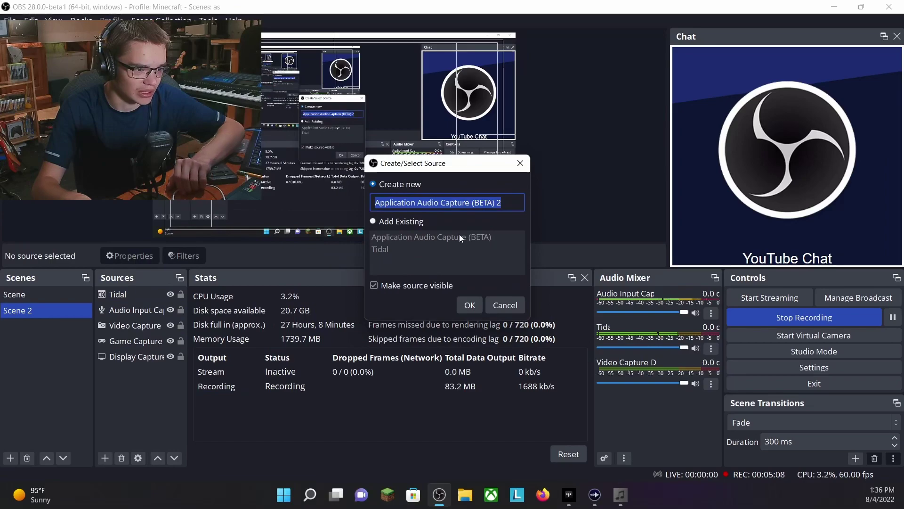
{"action": "type", "text": "OBS"}
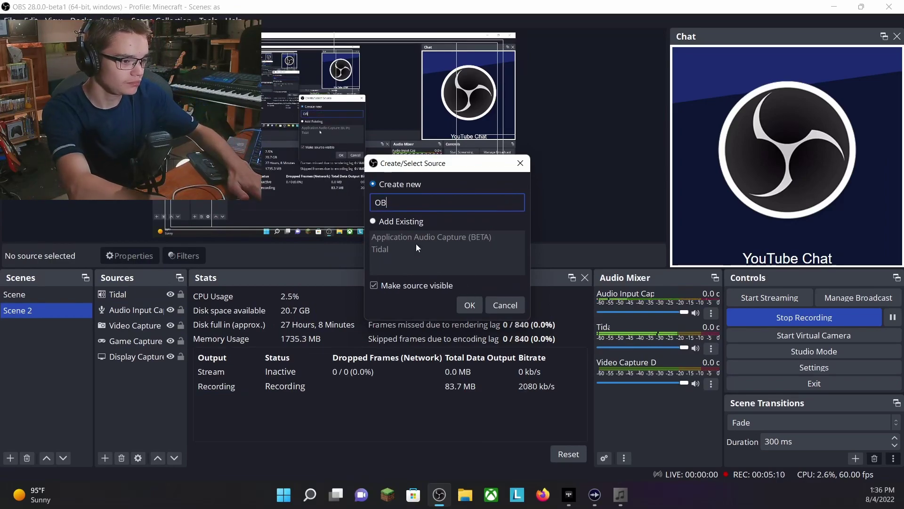
{"action": "key", "text": "Return"}
{"action": "left_click", "coordinate": [424, 142]}
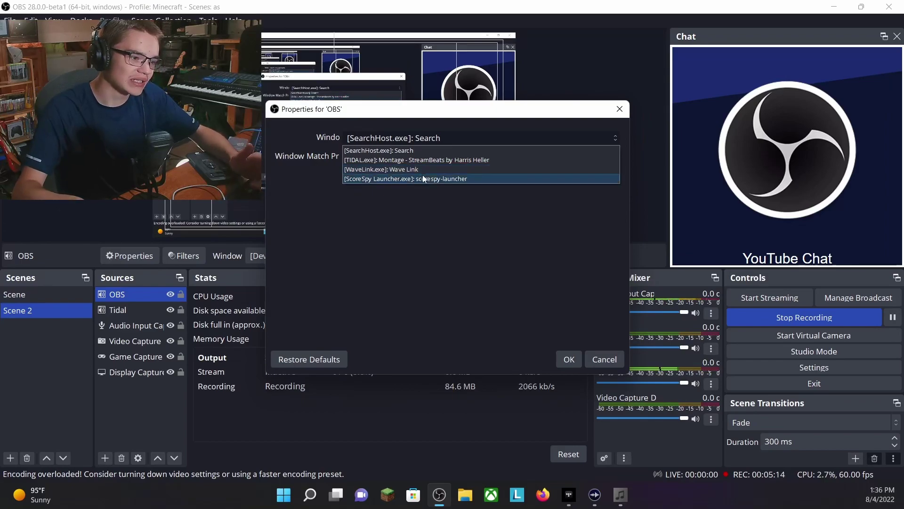
{"action": "left_click", "coordinate": [417, 206]}
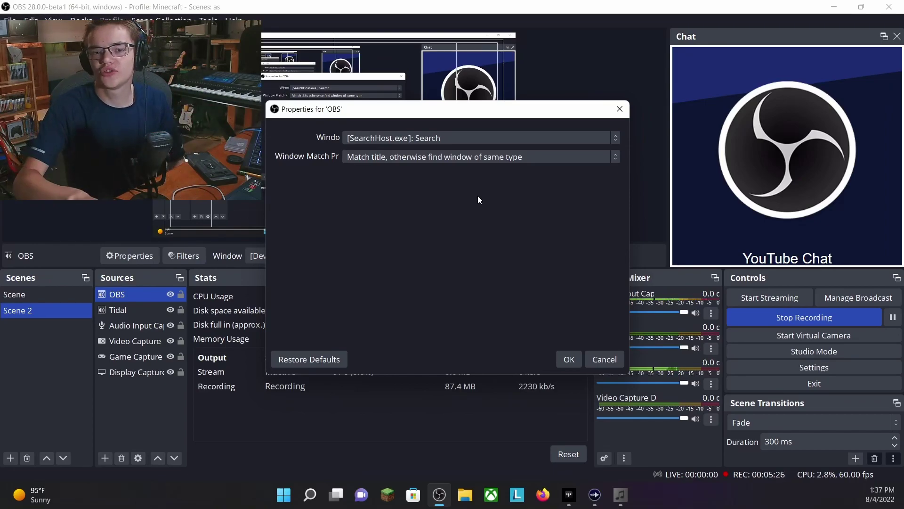
{"action": "left_click", "coordinate": [601, 360]}
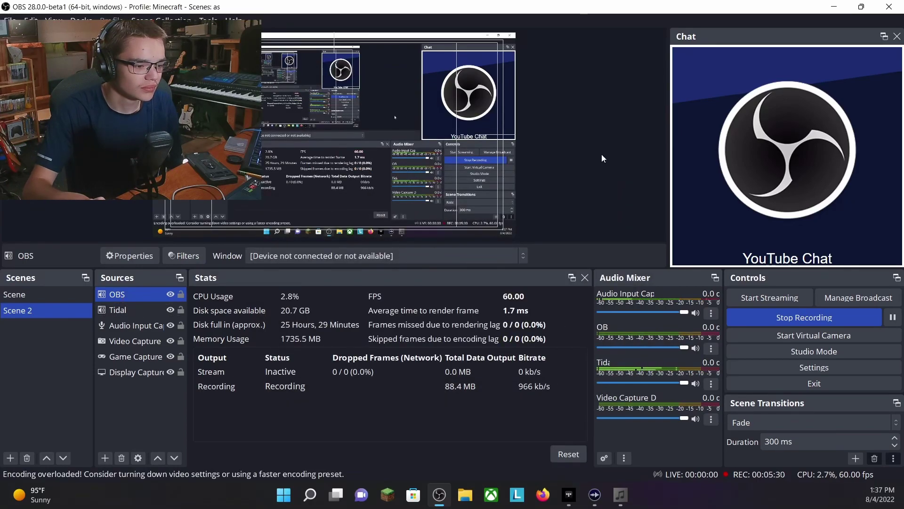
Move OBS aside, minimize TIDAL, and return to OBS once Clone Hero sits at its main menu
{"action": "left_click_drag", "start_coordinate": [565, 6], "coordinate": [565, 0]}
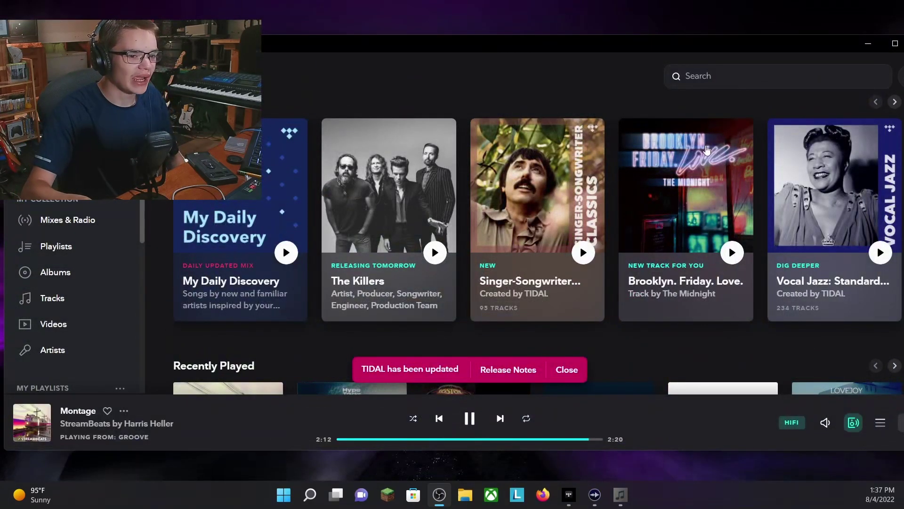
{"action": "left_click", "coordinate": [868, 43]}
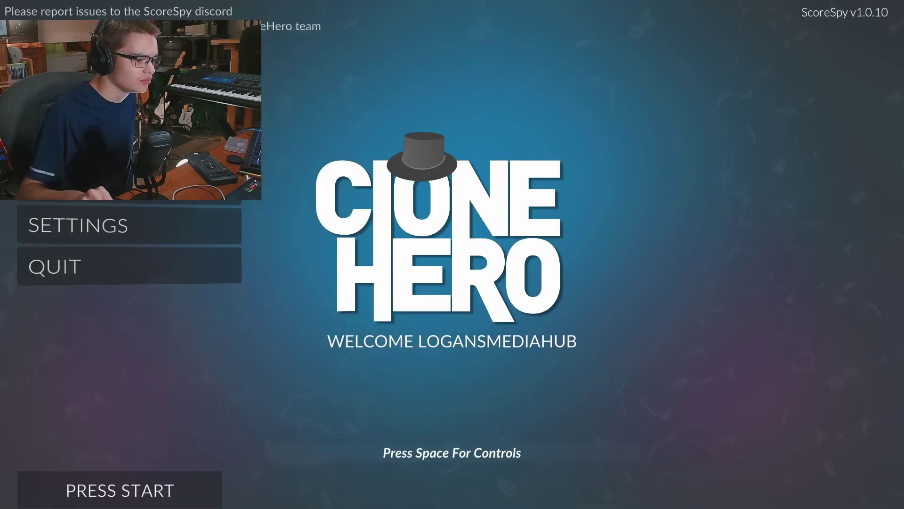
{"action": "key", "text": "alt+Tab"}
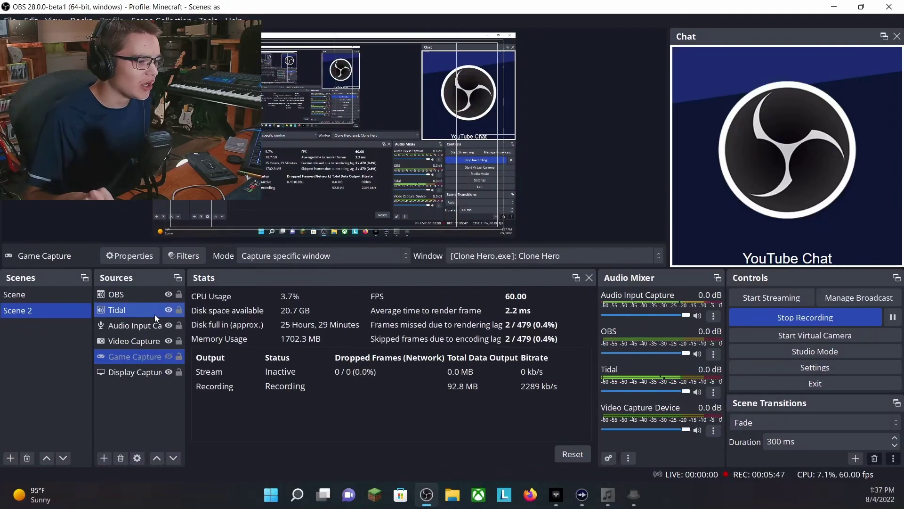
Point the OBS source at the [Clone Hero.exe]: Clone Hero window, matching by same executable
{"action": "double_click", "coordinate": [156, 293]}
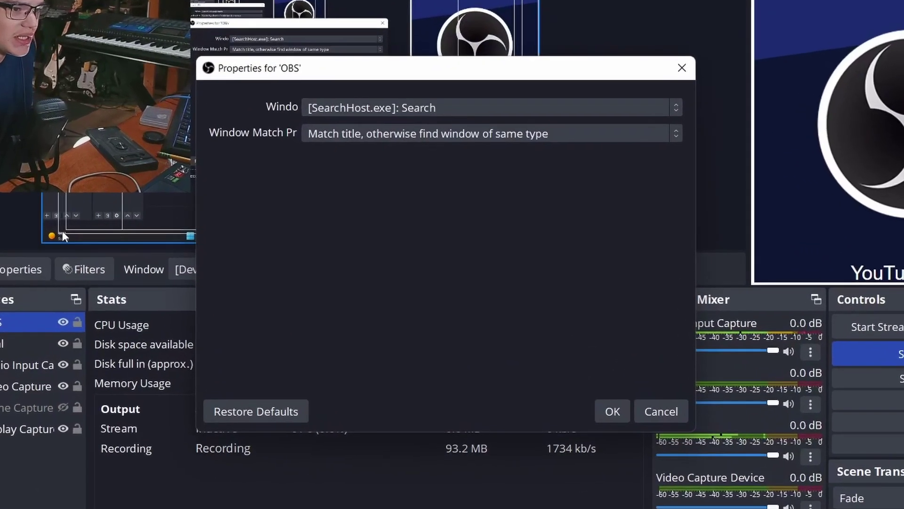
{"action": "left_click", "coordinate": [395, 134]}
{"action": "left_click", "coordinate": [368, 117]}
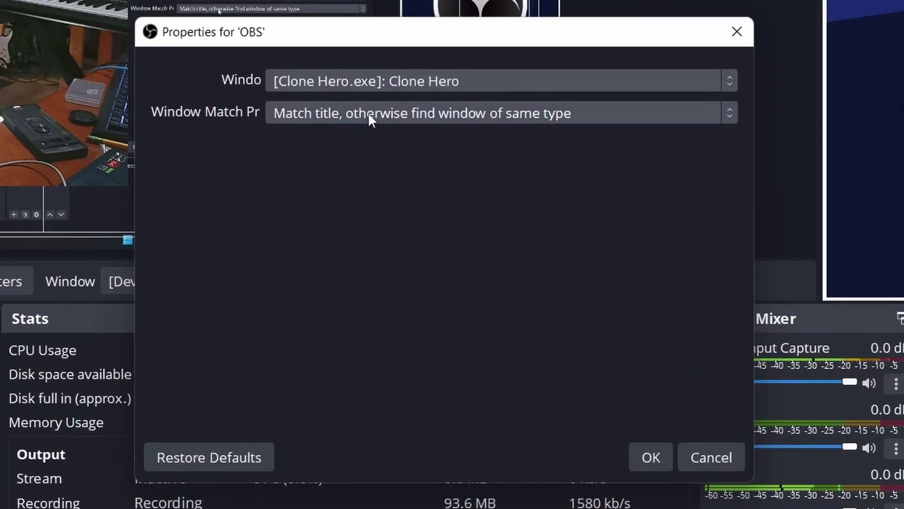
{"action": "left_click", "coordinate": [370, 118]}
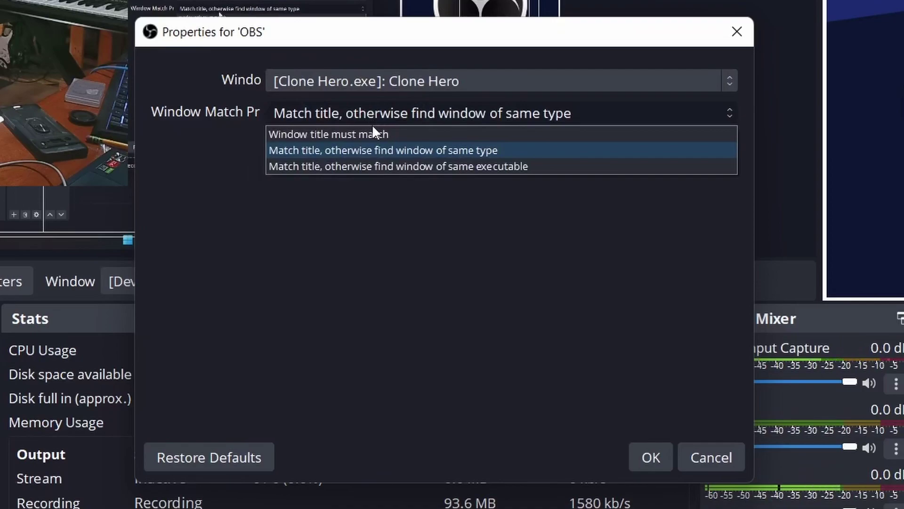
{"action": "left_click", "coordinate": [366, 165]}
{"action": "left_click", "coordinate": [693, 459]}
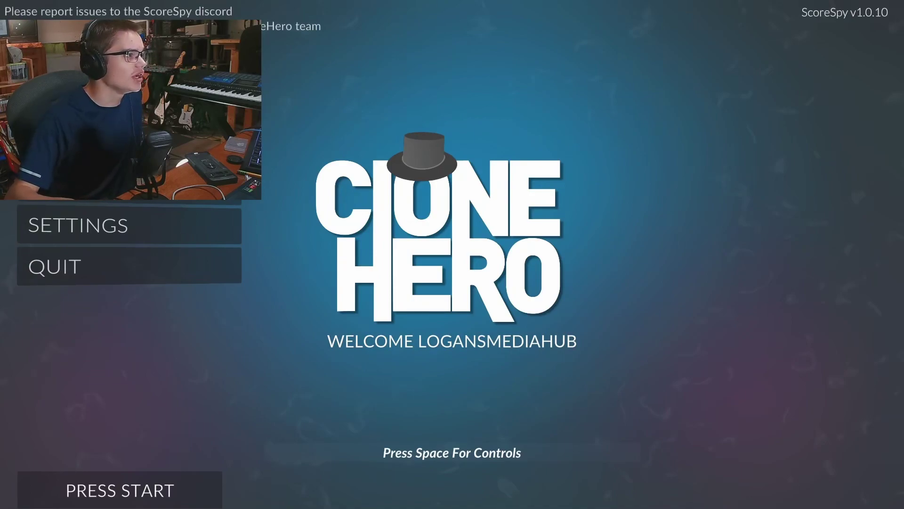
{"action": "key", "text": "alt+Tab"}
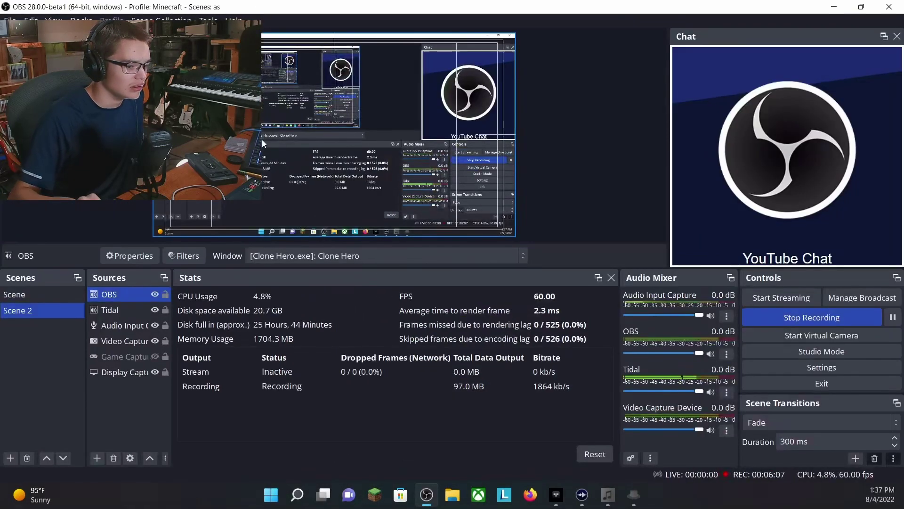
Move the OBS capture off tracks 1, 2 and 6 onto track 4, and clear two track-3 assignments
{"action": "right_click", "coordinate": [657, 343]}
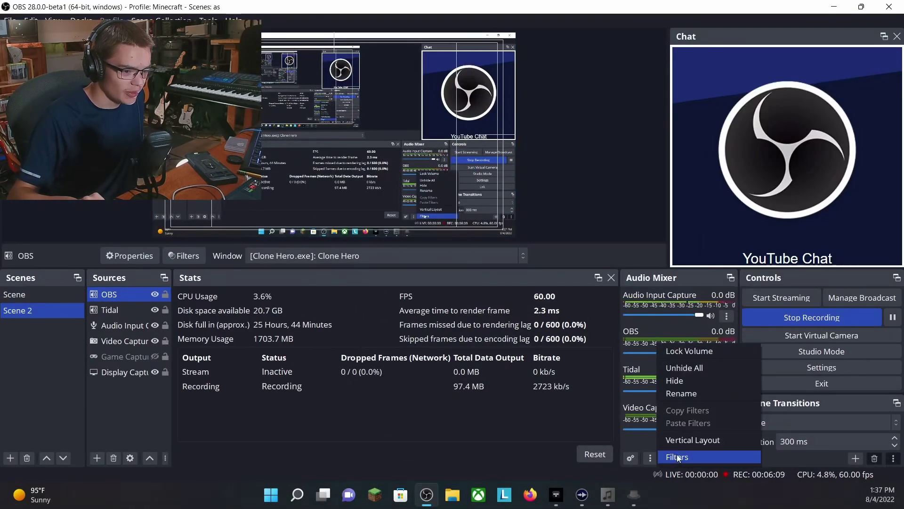
{"action": "left_click", "coordinate": [650, 458]}
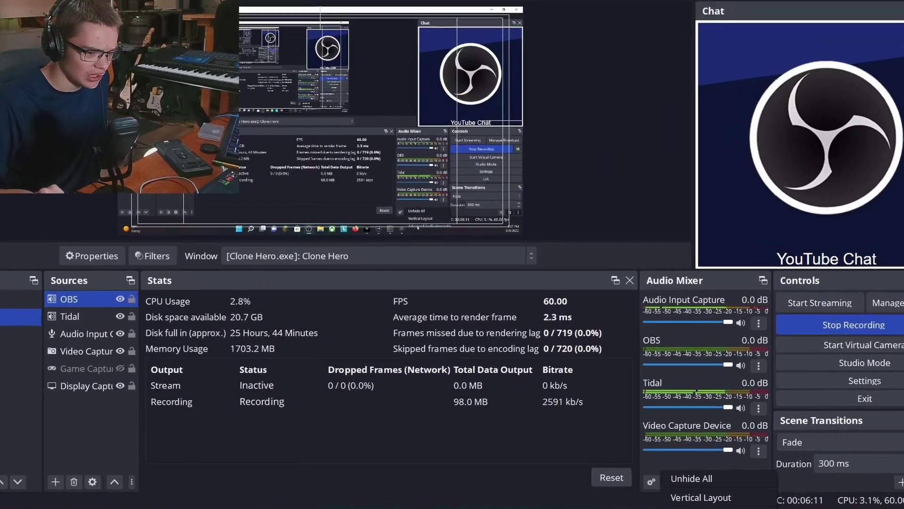
{"action": "left_click", "coordinate": [707, 508]}
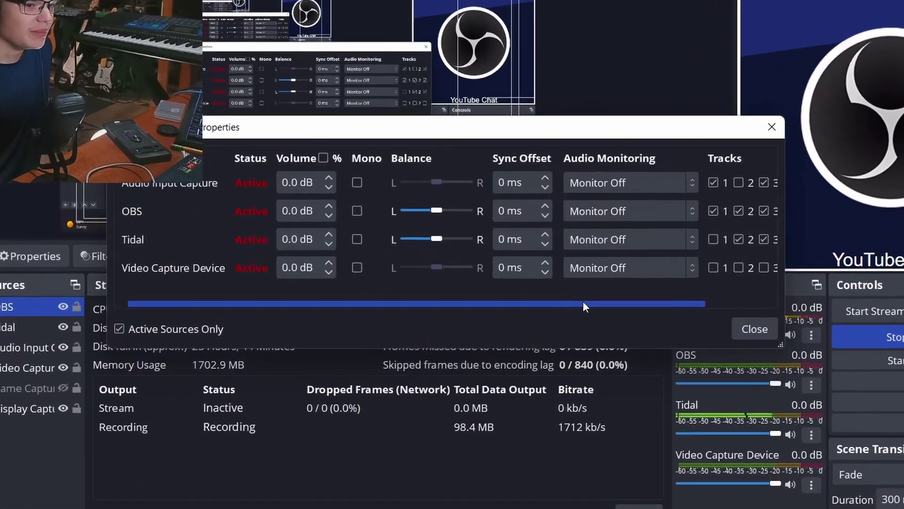
{"action": "left_click", "coordinate": [639, 209]}
{"action": "left_click", "coordinate": [665, 209]}
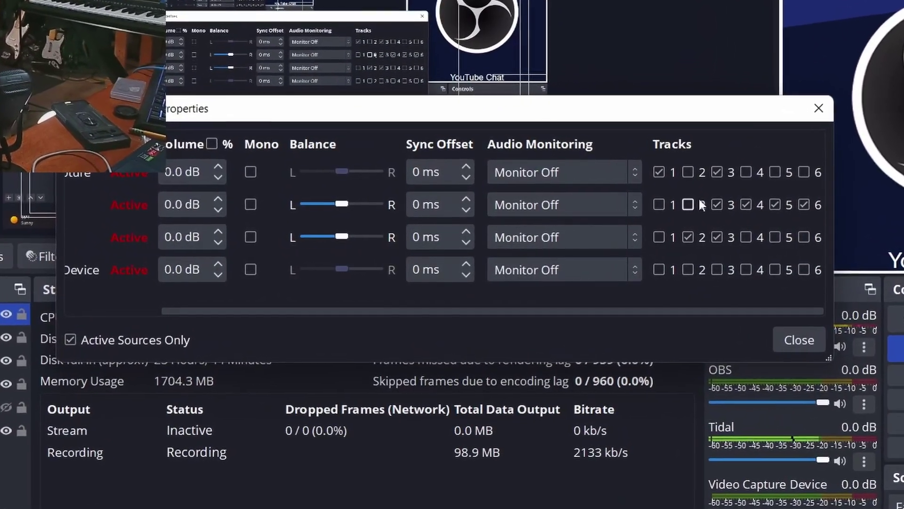
{"action": "left_click", "coordinate": [725, 203]}
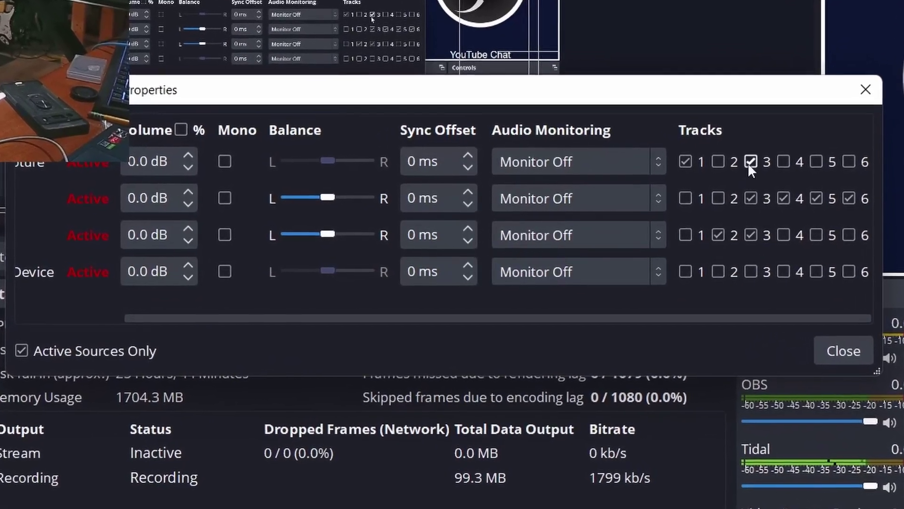
{"action": "left_click", "coordinate": [725, 169]}
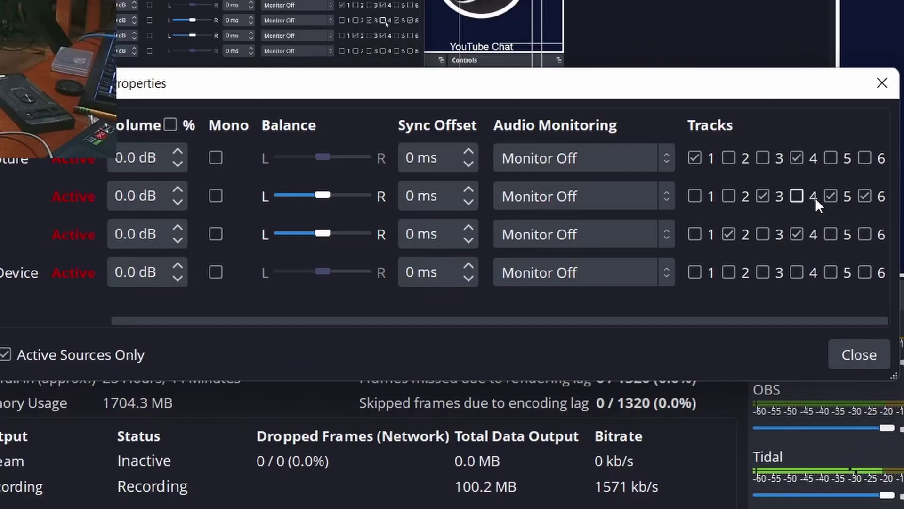
{"action": "left_click", "coordinate": [865, 195]}
{"action": "left_click", "coordinate": [797, 196]}
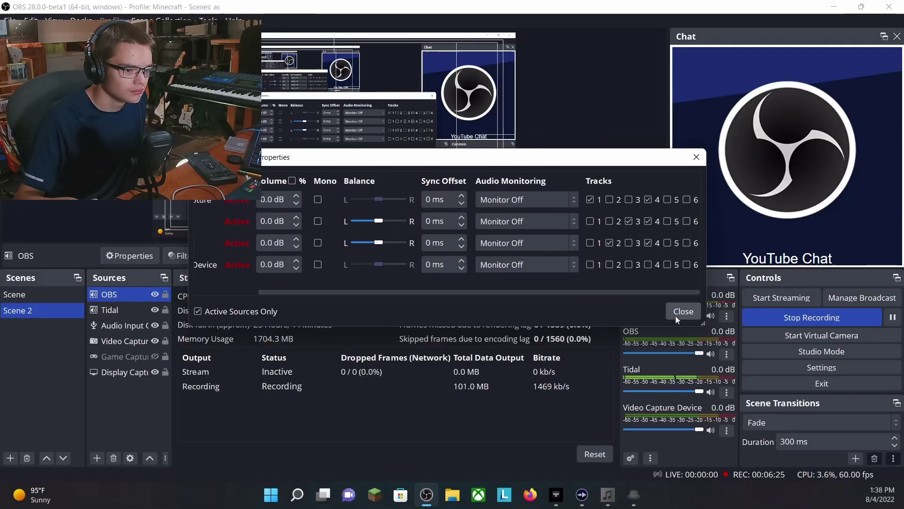
{"action": "left_click", "coordinate": [680, 307]}
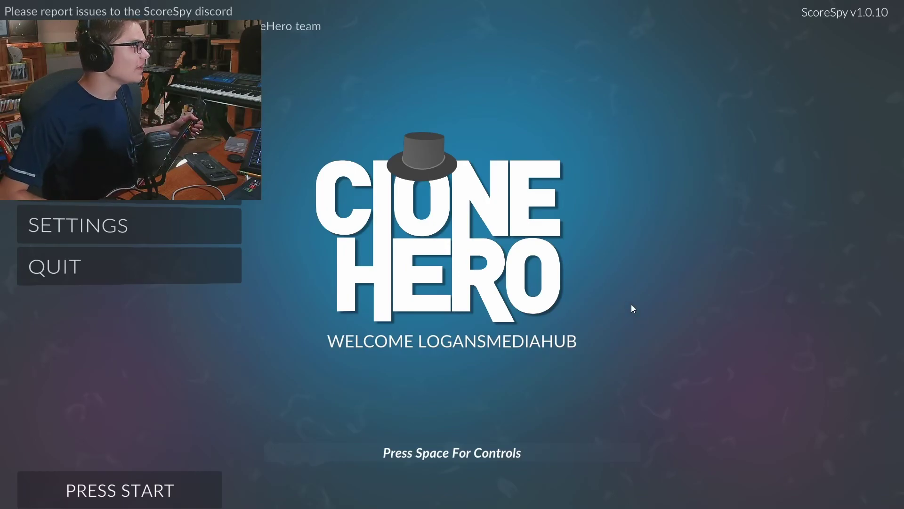
Start Clone Hero, choose the player profile, and browse the song list to pick a song
{"action": "key", "text": "Return"}
{"action": "key", "text": "Down"}
{"action": "key", "text": "Return"}
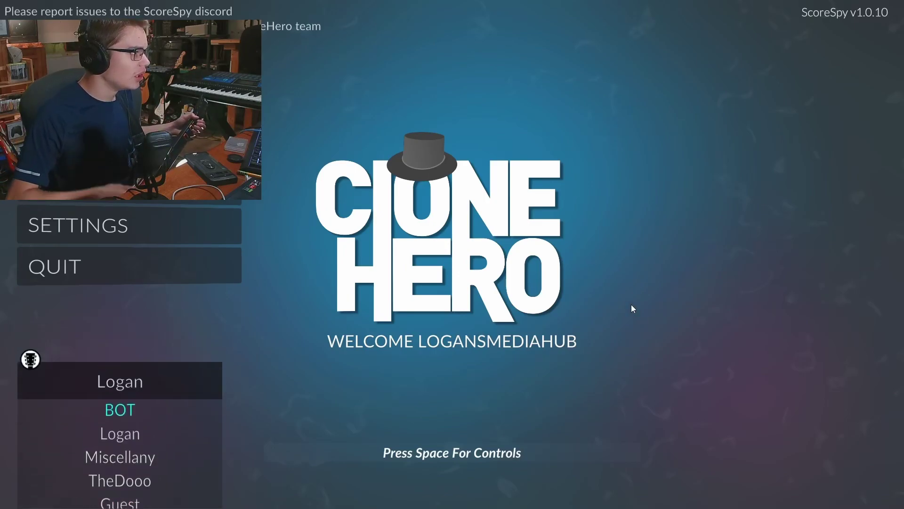
{"action": "key", "text": "Return"}
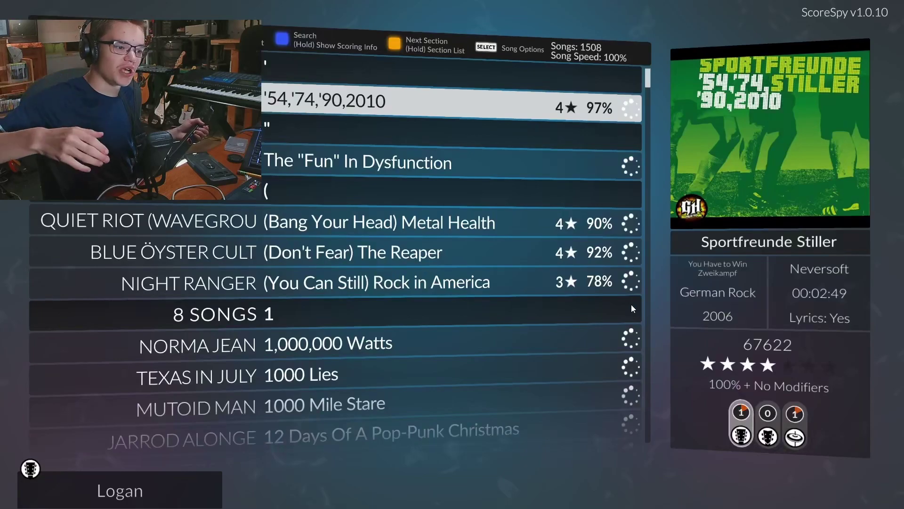
{"action": "key", "text": "Down"}
{"action": "key", "text": "Down"}
{"action": "key", "text": "Down"}
{"action": "key", "text": "Down"}
{"action": "key", "text": "Down"}
{"action": "key", "text": "Down"}
{"action": "key", "text": "Down"}
{"action": "key", "text": "Down"}
{"action": "key", "text": "Down"}
{"action": "key", "text": "Down"}
{"action": "key", "text": "Down"}
{"action": "key", "text": "Down"}
{"action": "key", "text": "Down"}
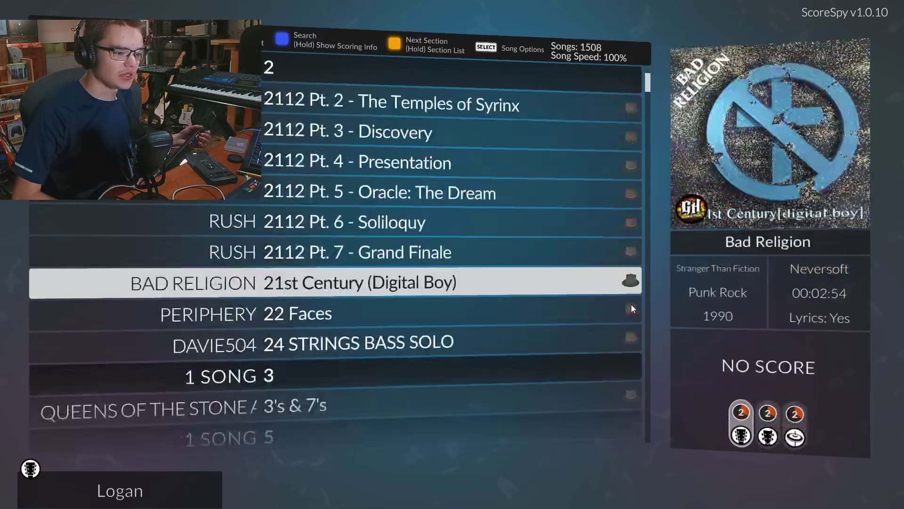
{"action": "key", "text": "Up"}
{"action": "key", "text": "Up"}
{"action": "key", "text": "Up"}
{"action": "key", "text": "Up"}
{"action": "key", "text": "Up"}
{"action": "key", "text": "Up"}
{"action": "key", "text": "Up"}
{"action": "key", "text": "Up"}
{"action": "key", "text": "Up"}
{"action": "key", "text": "Up"}
{"action": "key", "text": "Up"}
{"action": "key", "text": "Up"}
{"action": "key", "text": "Up"}
{"action": "key", "text": "Up"}
{"action": "key", "text": "Up"}
{"action": "key", "text": "Up"}
{"action": "key", "text": "Up"}
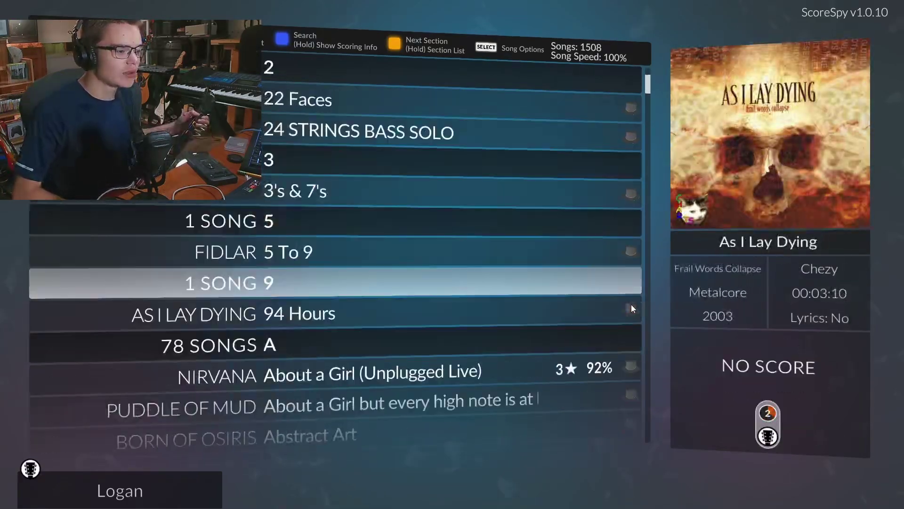
{"action": "key", "text": "Up"}
{"action": "key", "text": "Up"}
{"action": "key", "text": "Up"}
{"action": "key", "text": "Up"}
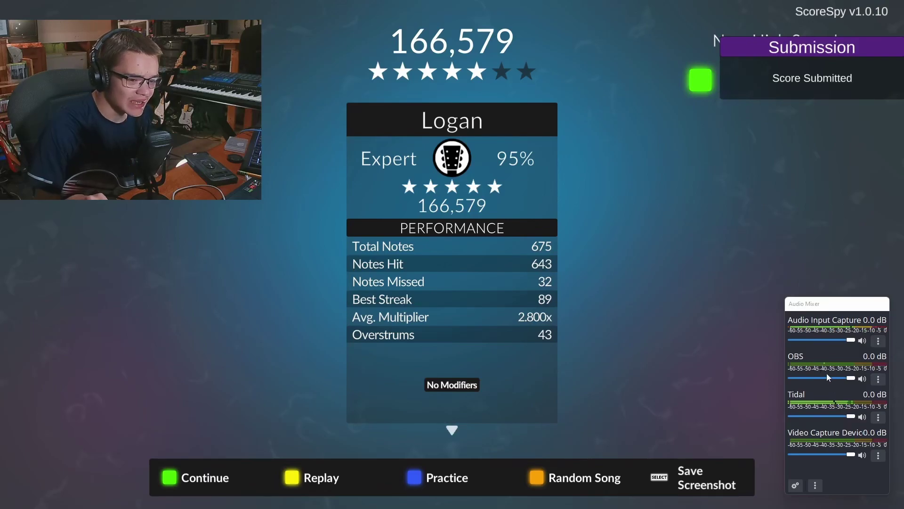
Add a Limiter filter at -8.20 dB threshold and 60 ms release to the OBS audio source
{"action": "left_click", "coordinate": [878, 380]}
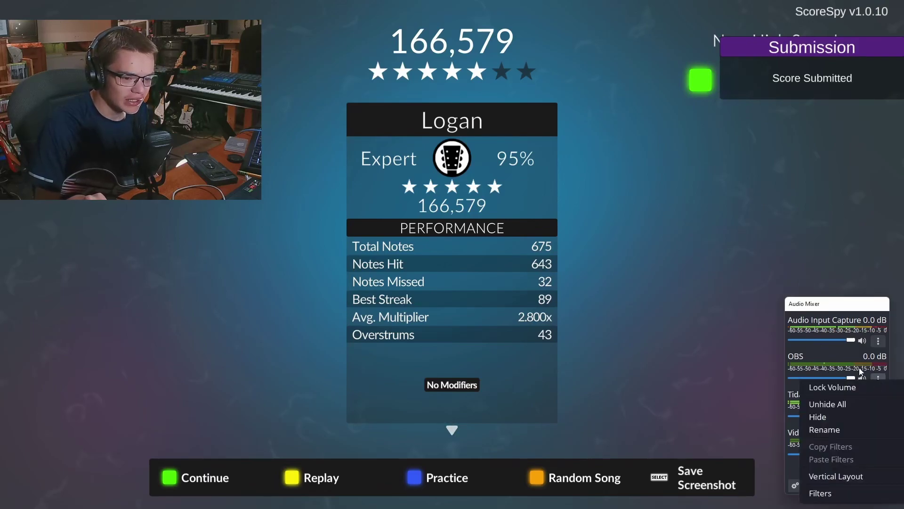
{"action": "left_click", "coordinate": [830, 493]}
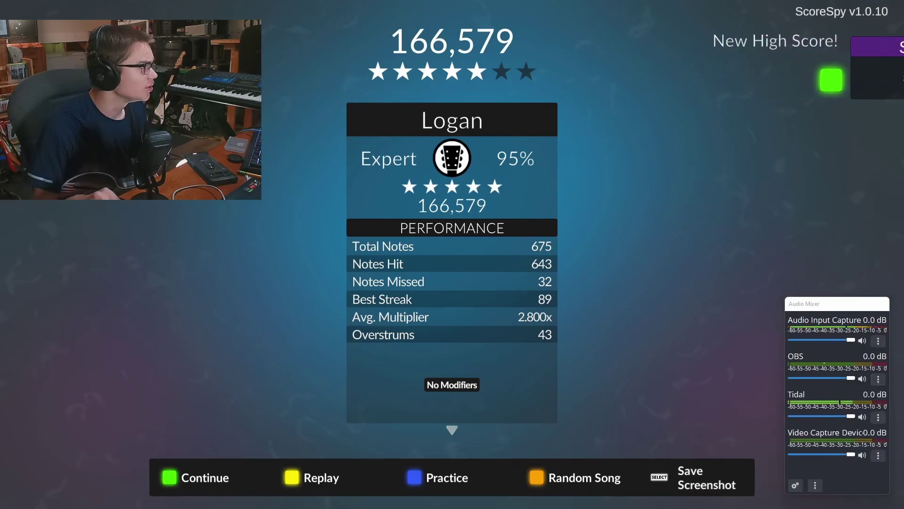
{"action": "right_click", "coordinate": [371, 124]}
{"action": "mouse_move", "coordinate": [383, 129]}
{"action": "left_click", "coordinate": [468, 178]}
{"action": "left_click", "coordinate": [545, 268]}
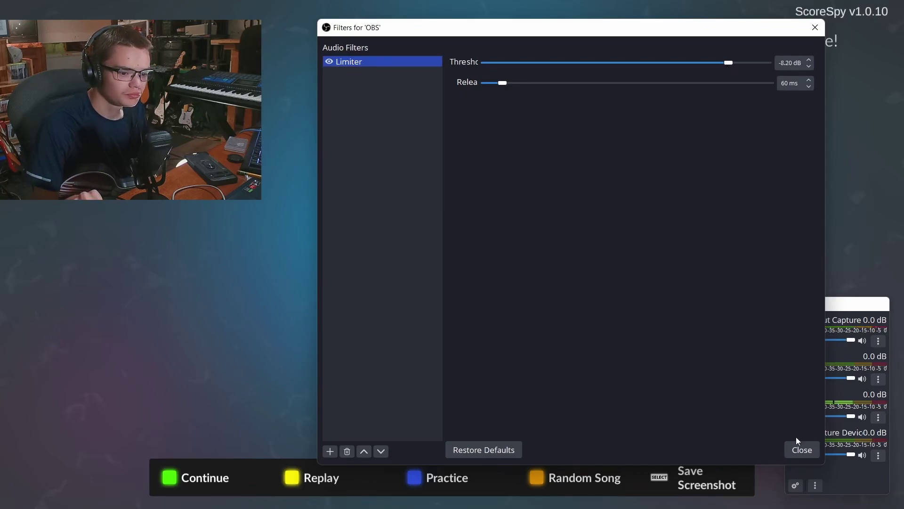
{"action": "left_click", "coordinate": [802, 449]}
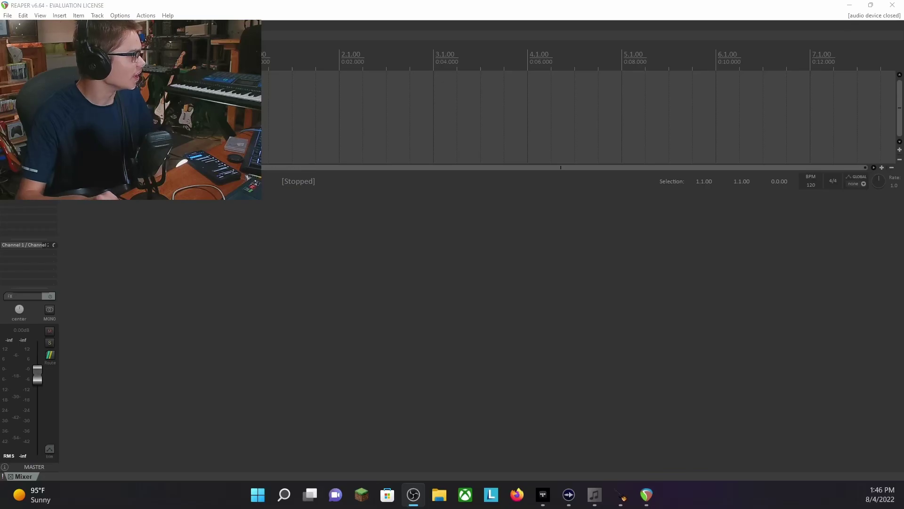
Add an Application Audio Capture source named 'Reaper' that captures the REAPER window
{"action": "key", "text": "alt+Tab"}
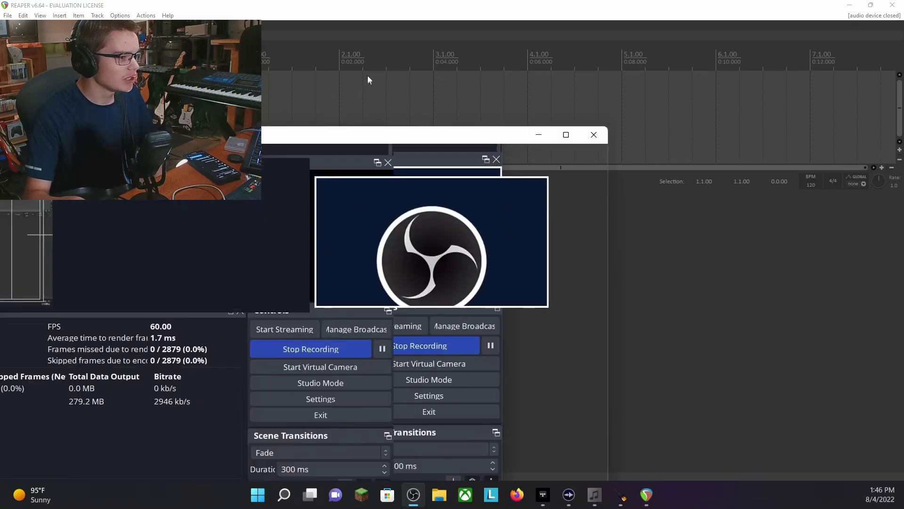
{"action": "left_click_drag", "start_coordinate": [367, 76], "coordinate": [431, 2]}
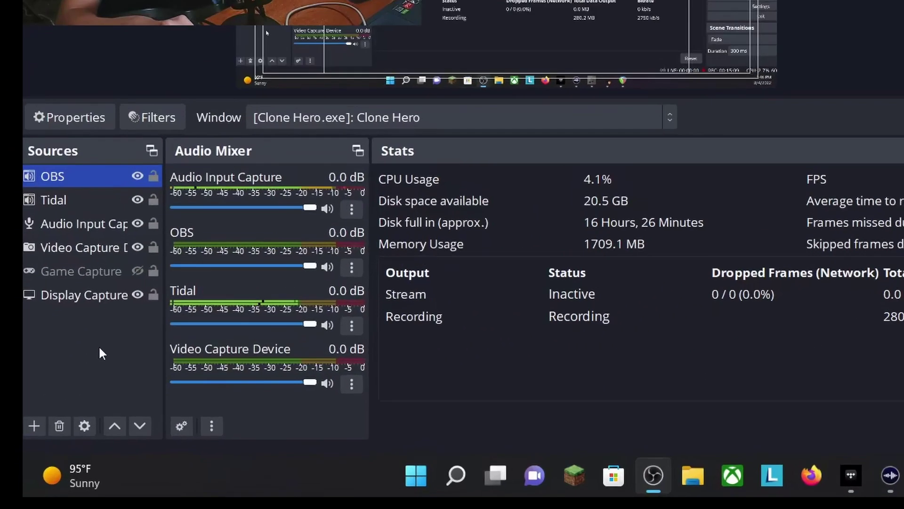
{"action": "right_click", "coordinate": [50, 411]}
{"action": "mouse_move", "coordinate": [317, 215]}
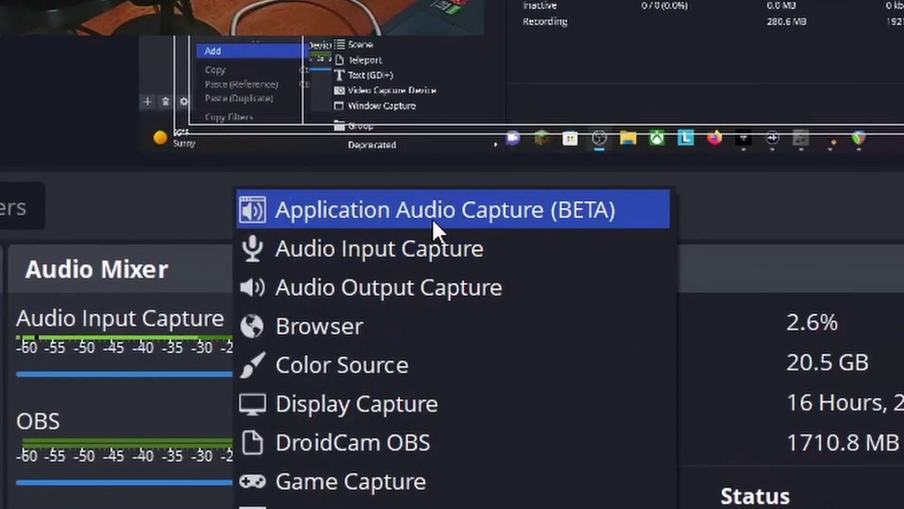
{"action": "left_click", "coordinate": [433, 219]}
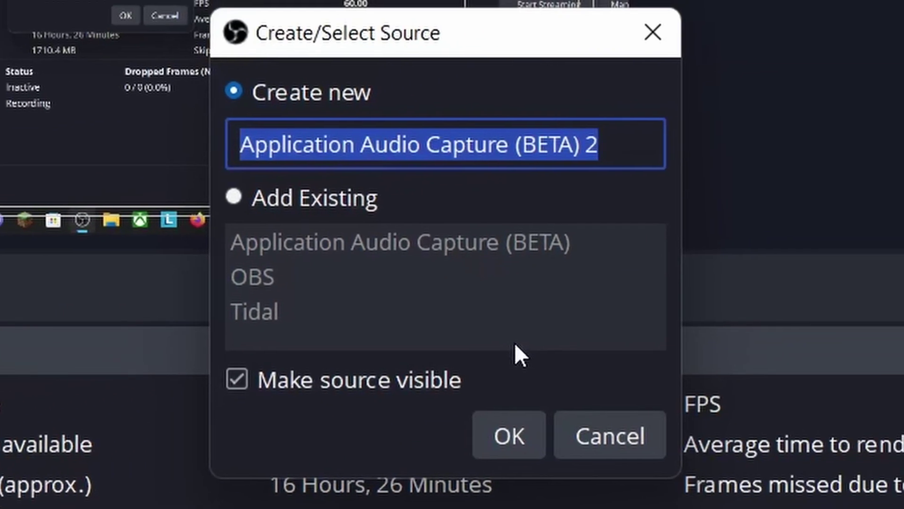
{"action": "type", "text": "Reaper"}
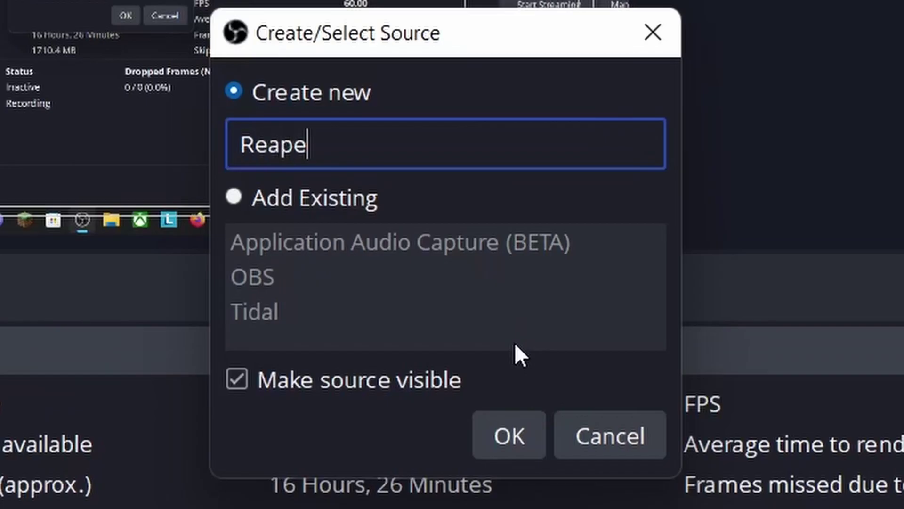
{"action": "key", "text": "Return"}
{"action": "left_click", "coordinate": [480, 48]}
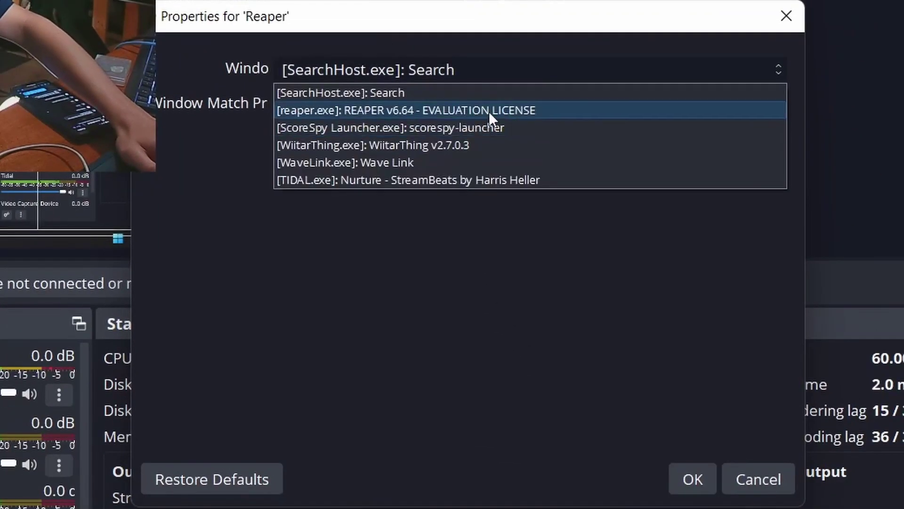
{"action": "left_click", "coordinate": [507, 112]}
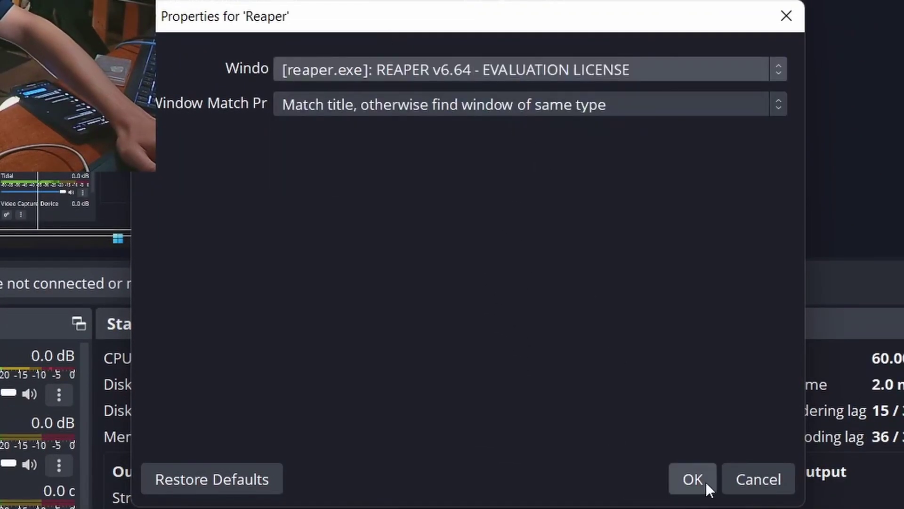